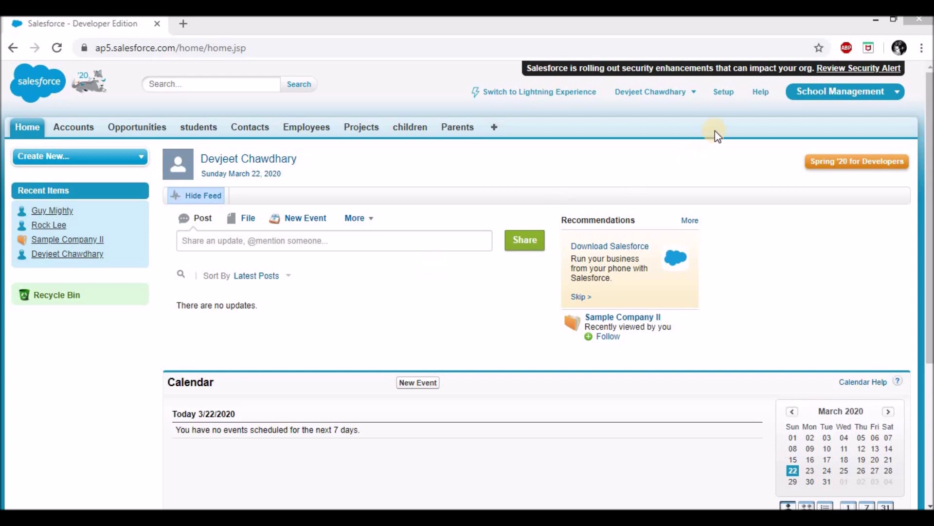
# Find the Users page with Quick Find 'users' and check who holds the Associate and VP, North American Sales roles
pyautogui.click(726, 95)
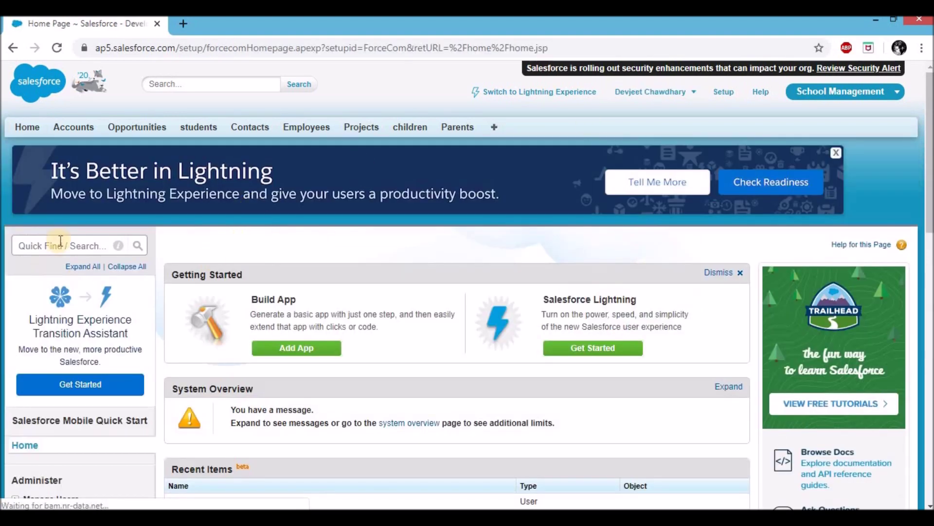
pyautogui.click(60, 241)
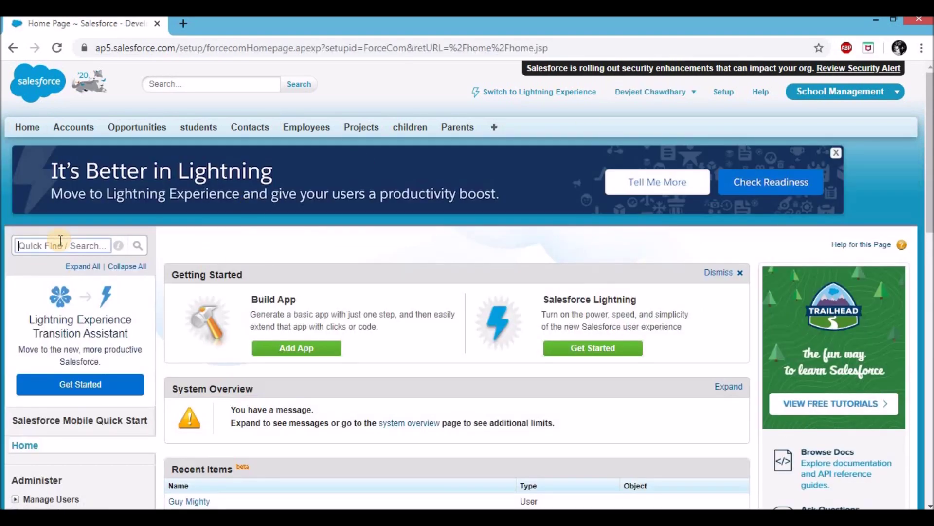
pyautogui.write('users')
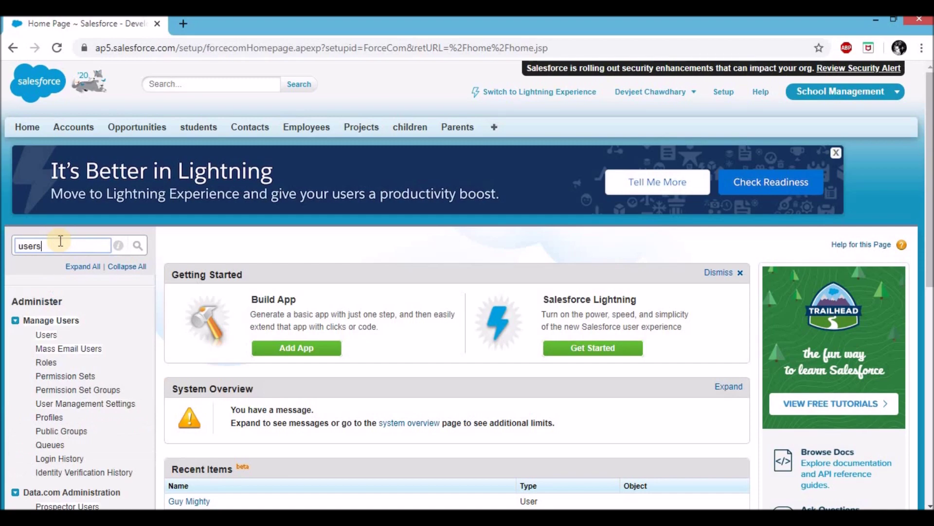
pyautogui.click(46, 336)
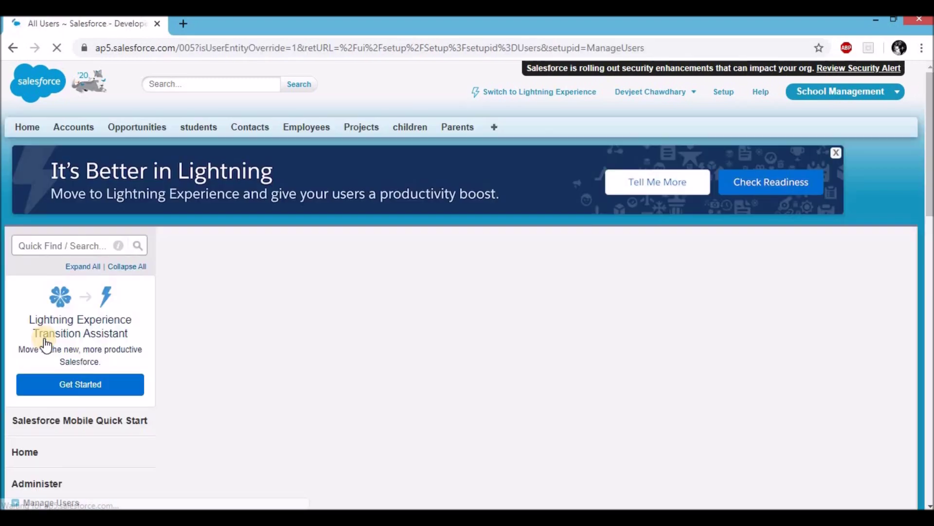
pyautogui.scroll(-3, 408, 334)
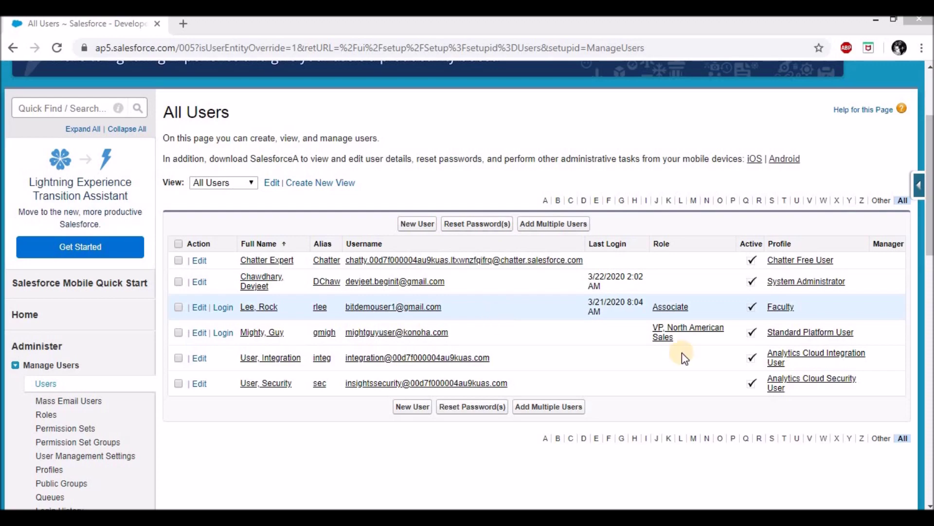
pyautogui.scroll(3, 827, 194)
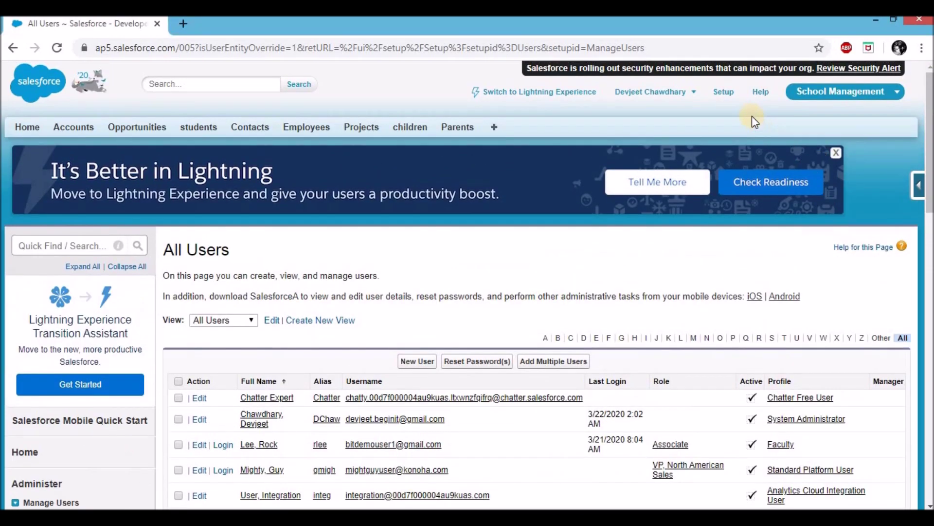
# Open the organization's Sharing Settings through a Quick Find search for 'sharing'
pyautogui.click(726, 93)
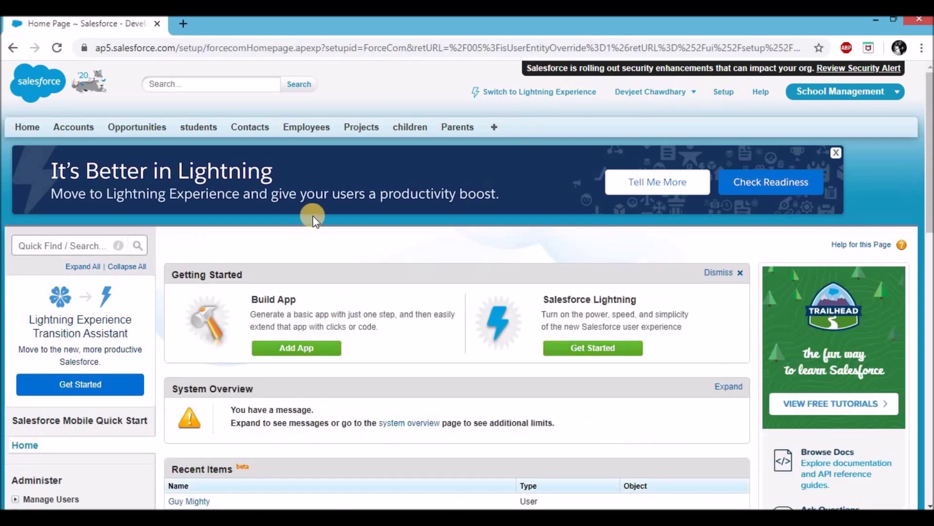
pyautogui.click(45, 247)
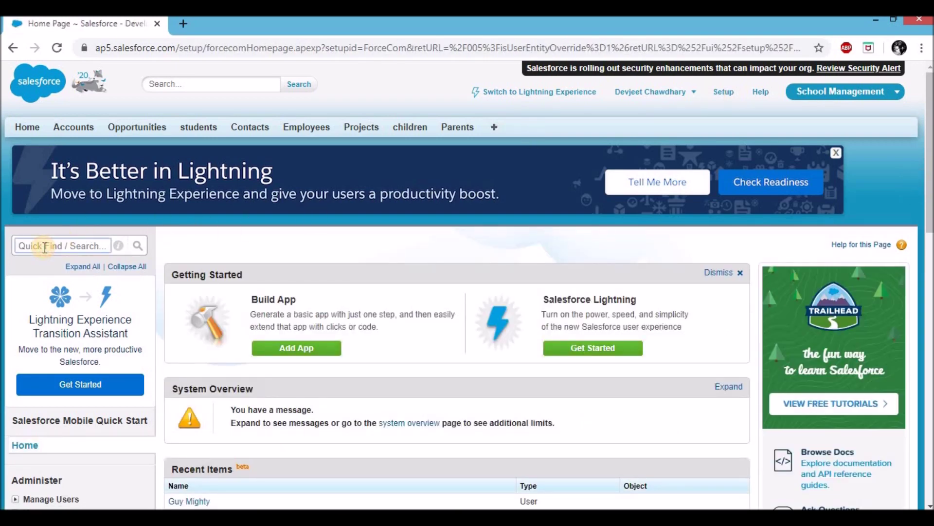
pyautogui.write('sharing')
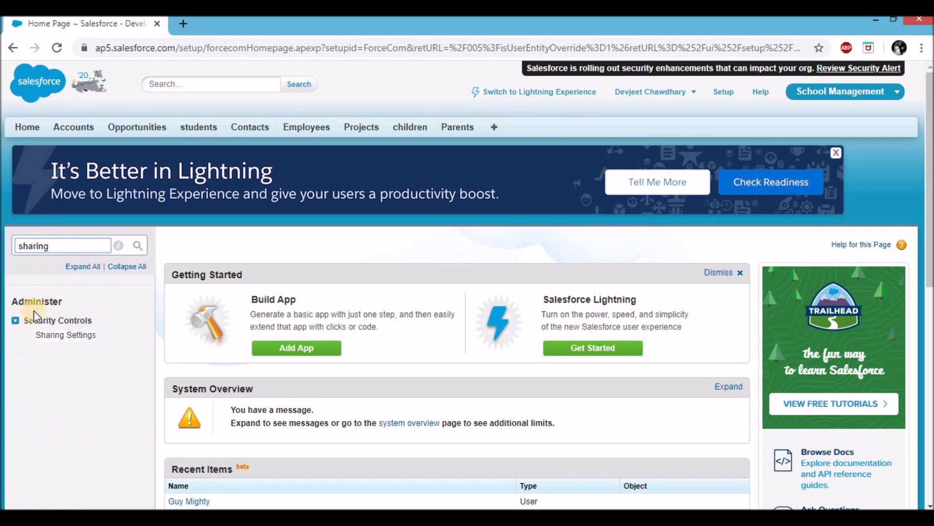
pyautogui.click(79, 335)
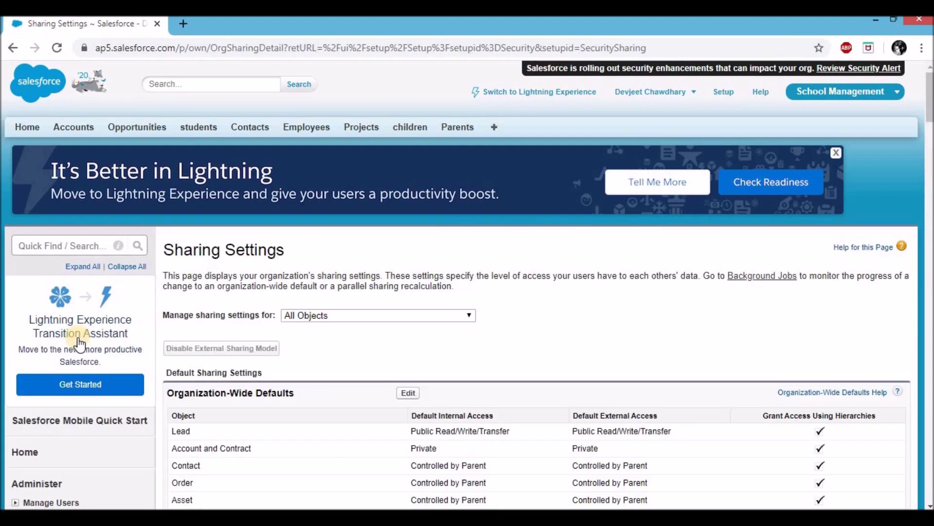
# Scroll to the Account Sharing Rules section and start a new account sharing rule
pyautogui.scroll(-3, 285, 356)
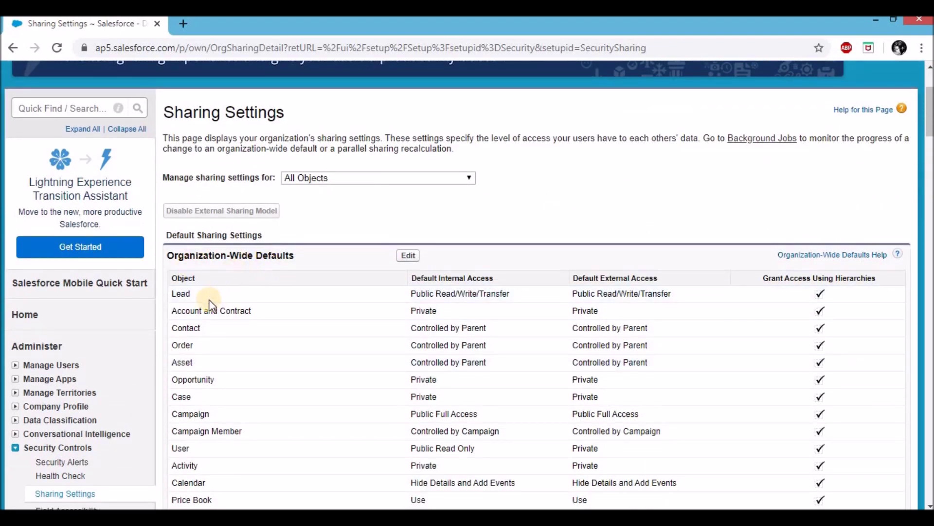
pyautogui.scroll(-20, 209, 300)
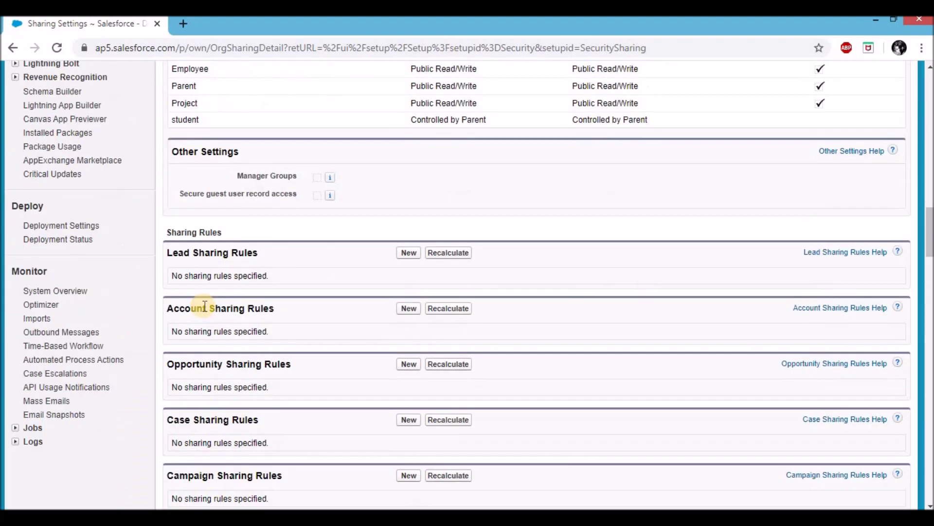
pyautogui.scroll(-2, 189, 246)
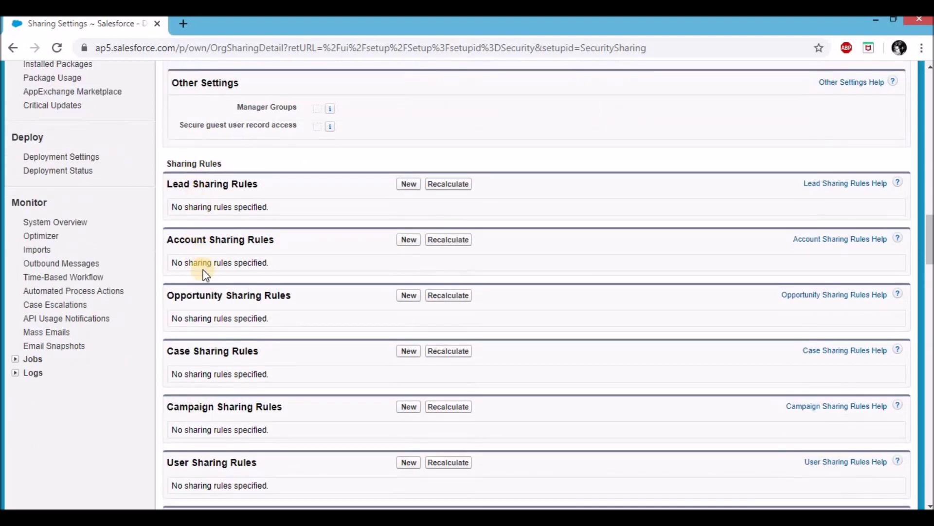
pyautogui.scroll(-10, 269, 275)
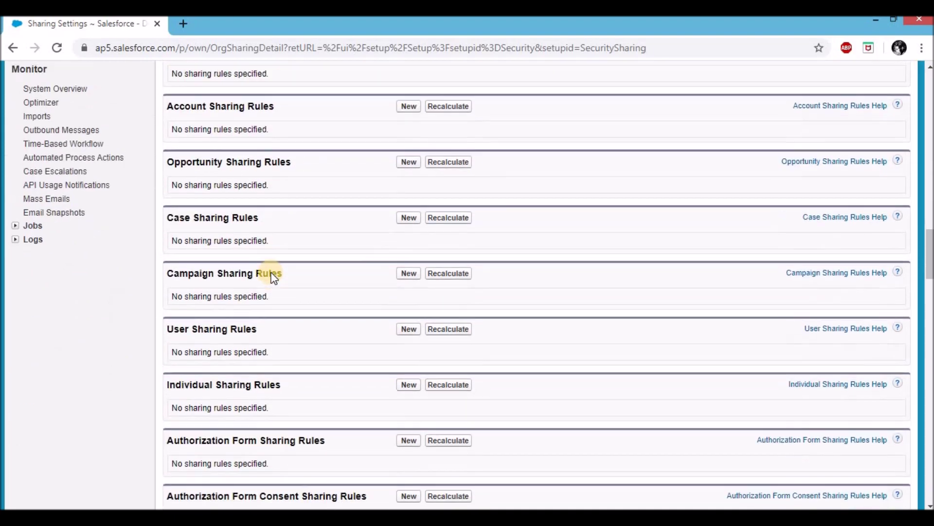
pyautogui.scroll(6, 270, 275)
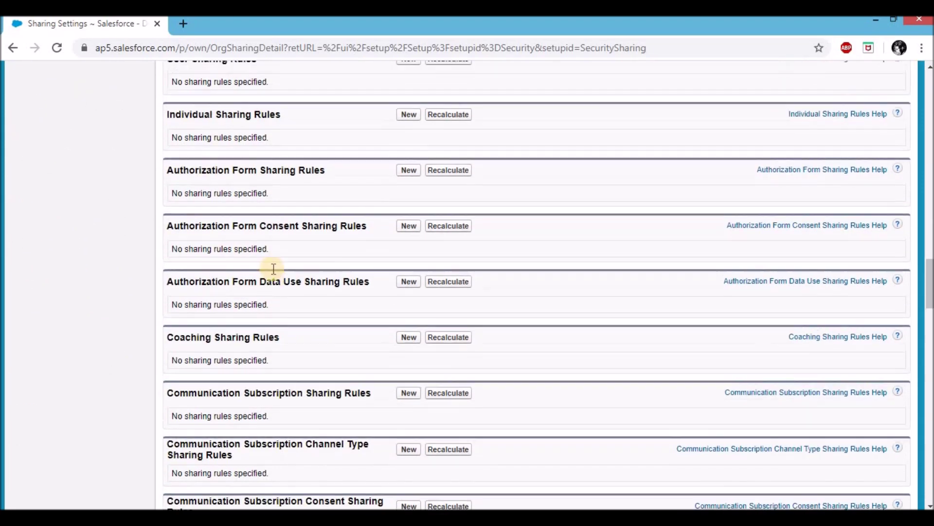
pyautogui.scroll(3, 274, 269)
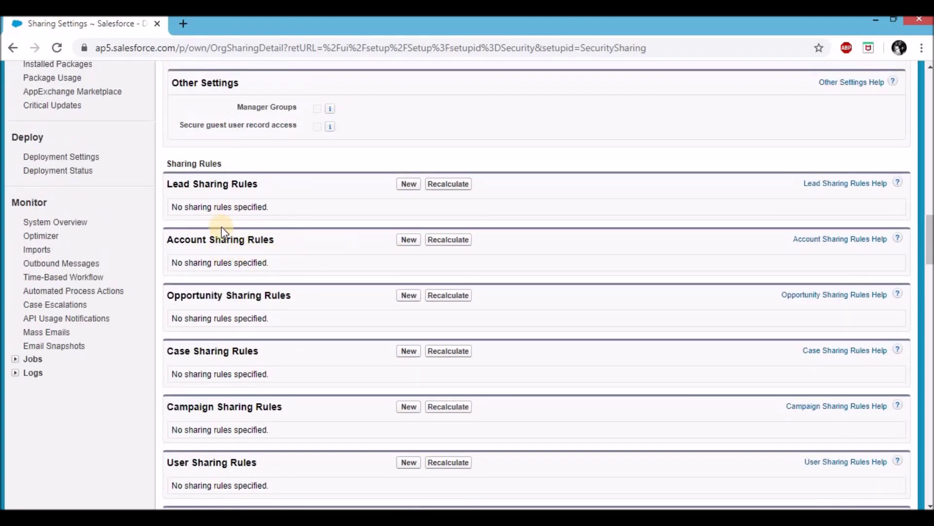
pyautogui.click(398, 244)
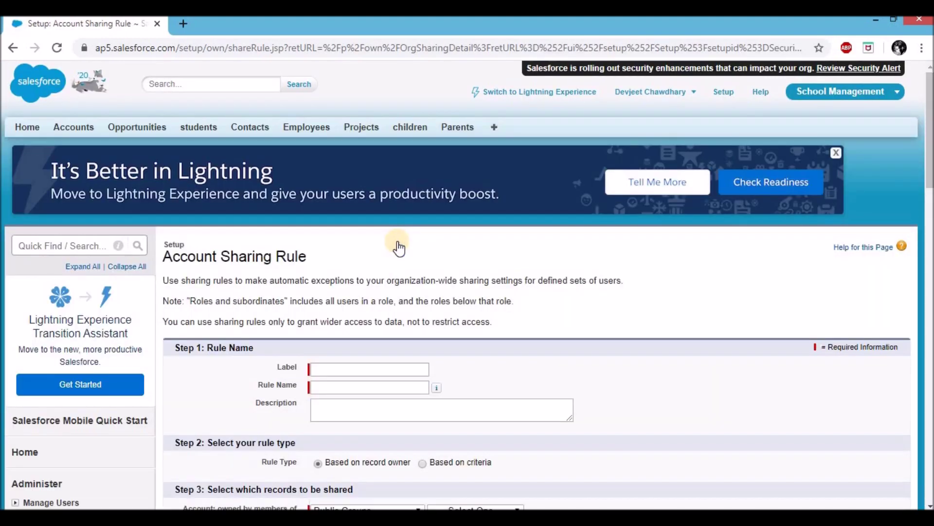
# Enter the label 'Associatr Sharing' and let the Rule Name fill in from it
pyautogui.scroll(-1, 398, 248)
pyautogui.click(344, 300)
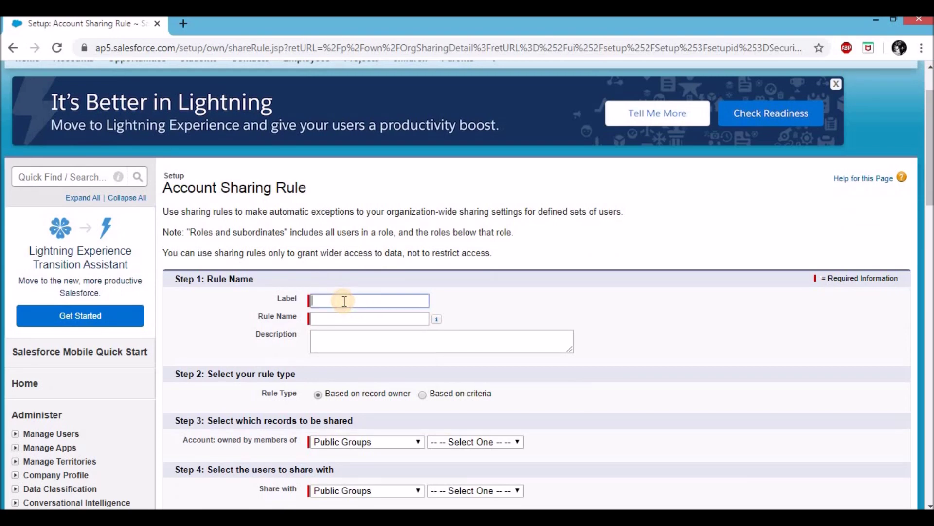
pyautogui.write('Associatr Sharing')
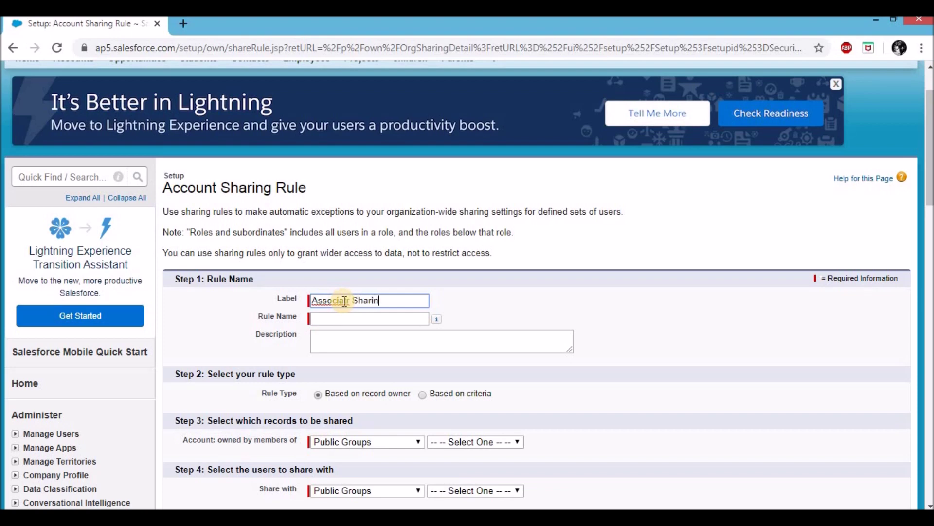
pyautogui.click(275, 318)
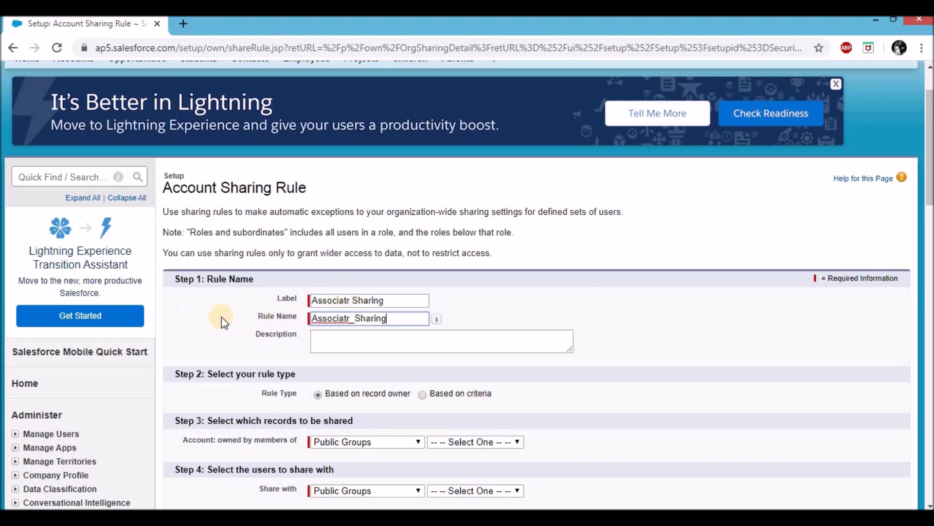
# Correct the typo so the label reads 'Associate Sharing' and the rule name 'Associate_Sharing'
pyautogui.click(353, 301)
pyautogui.click(337, 336)
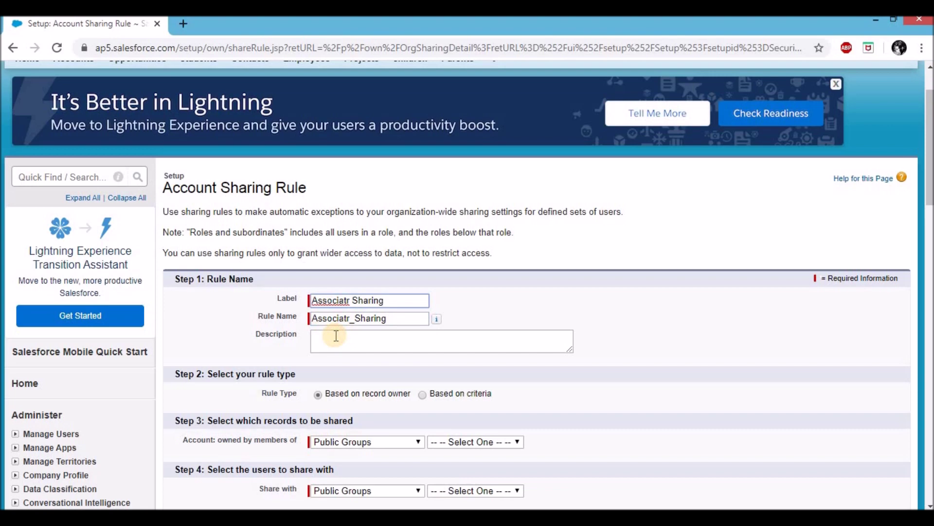
pyautogui.press('BackSpace')
pyautogui.write('e')
pyautogui.click(346, 319)
pyautogui.press('Right')
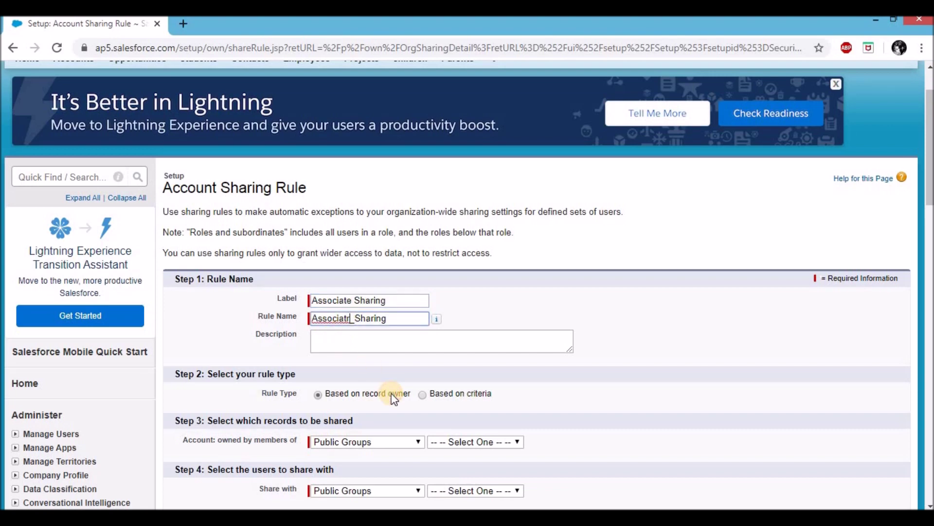
pyautogui.press('BackSpace')
pyautogui.write('e')
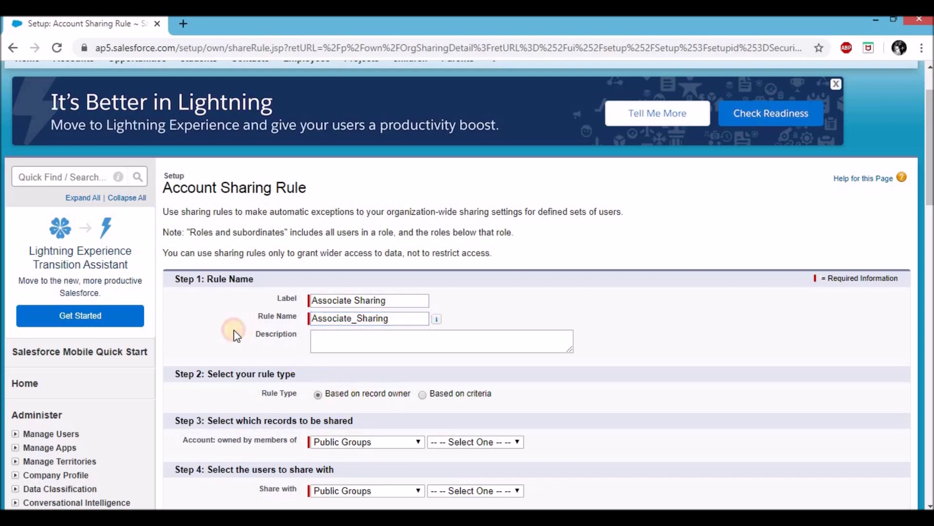
pyautogui.scroll(-1, 234, 329)
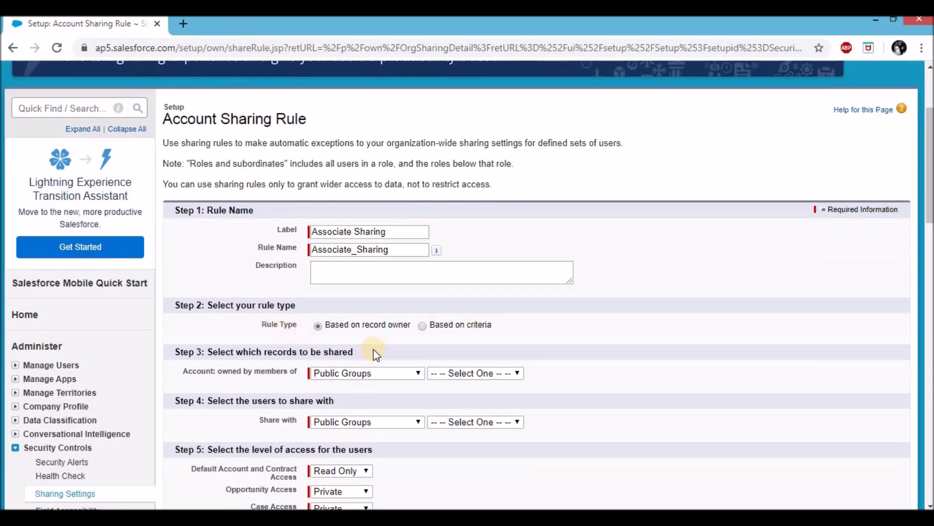
pyautogui.click(422, 326)
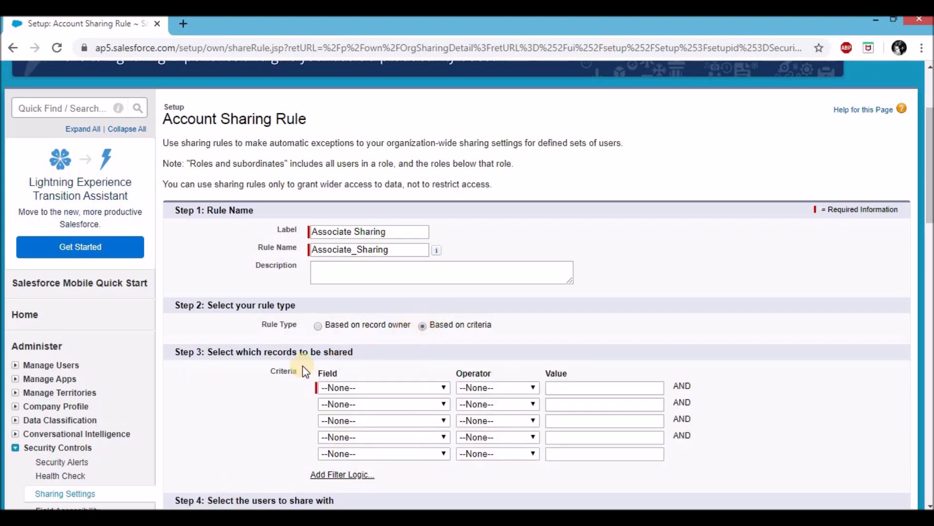
pyautogui.scroll(-1, 253, 324)
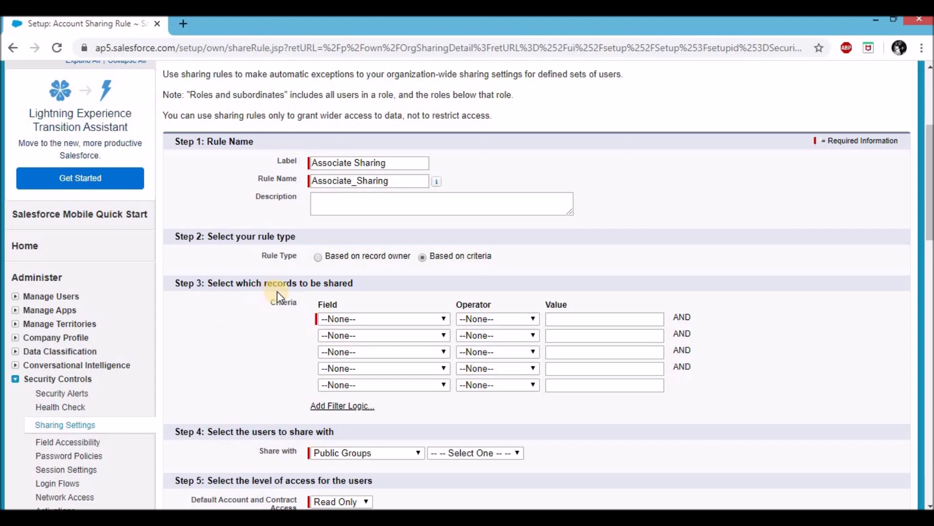
pyautogui.click(340, 319)
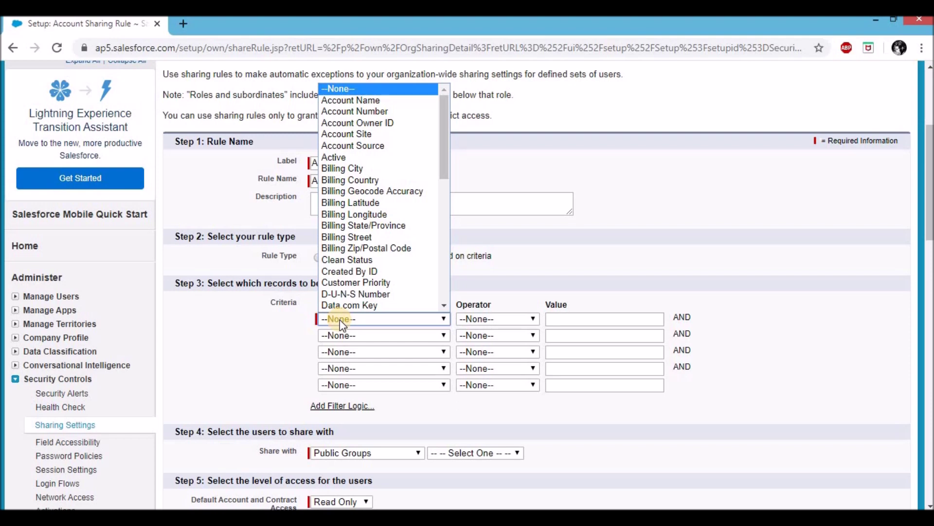
pyautogui.click(245, 317)
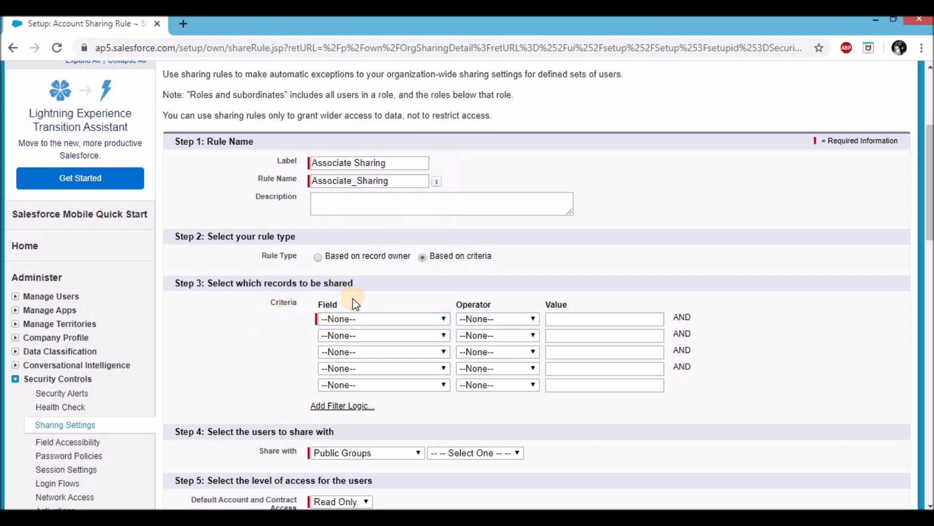
pyautogui.click(318, 257)
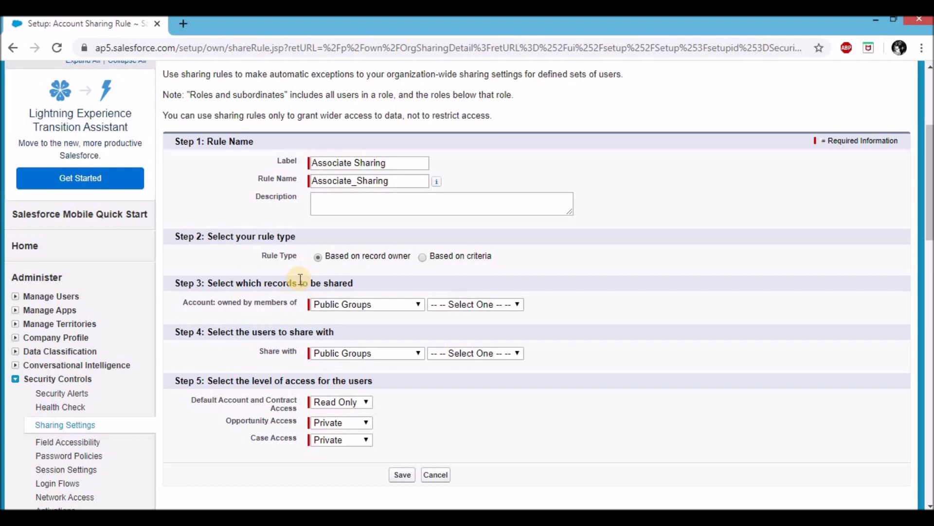
# Set 'Account: owned by members of' to Roles and pick Associate as the owner role
pyautogui.scroll(-1, 316, 272)
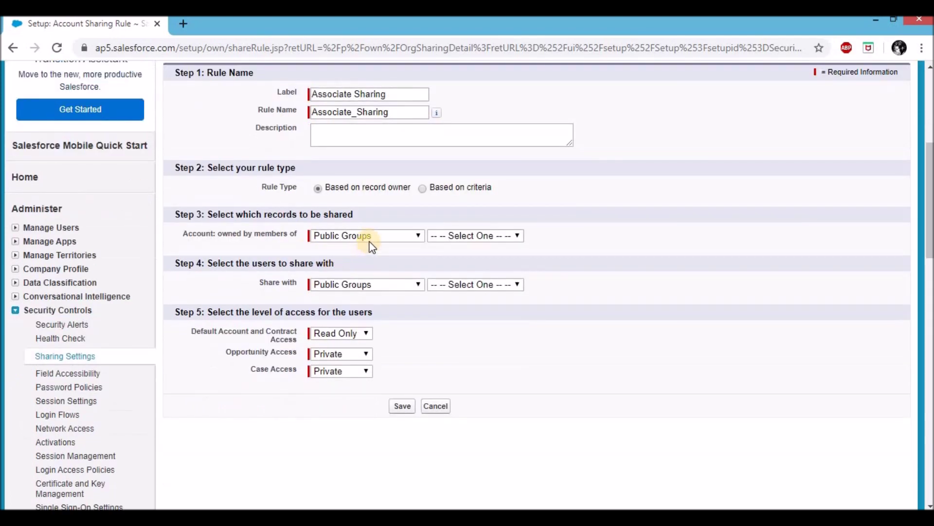
pyautogui.click(369, 243)
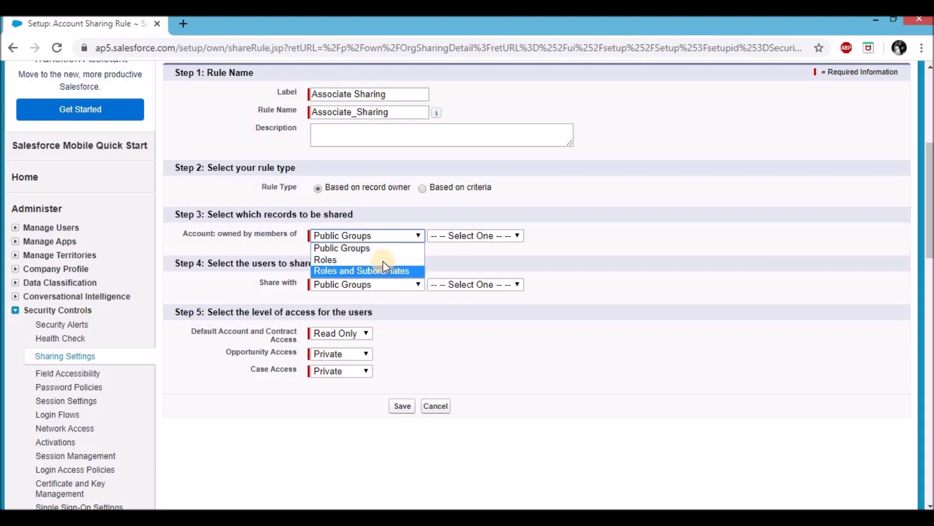
pyautogui.click(383, 260)
pyautogui.click(462, 236)
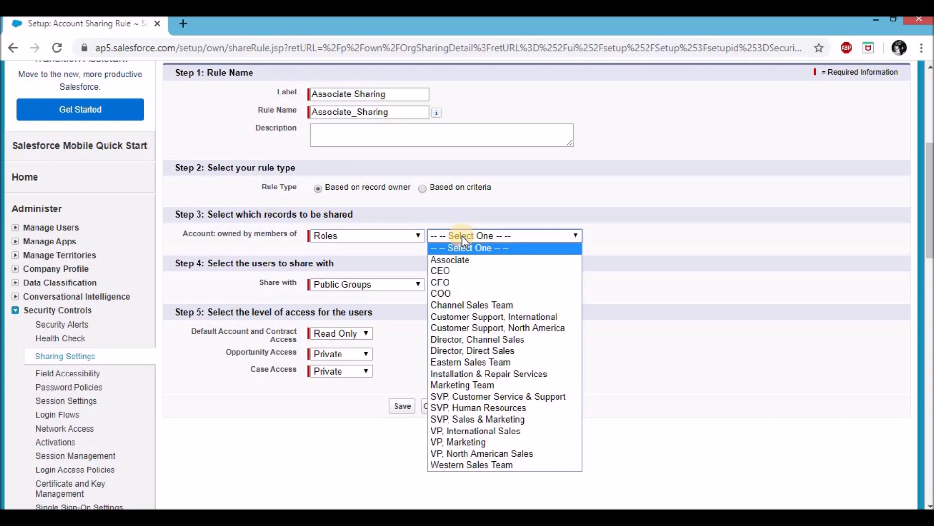
pyautogui.click(471, 259)
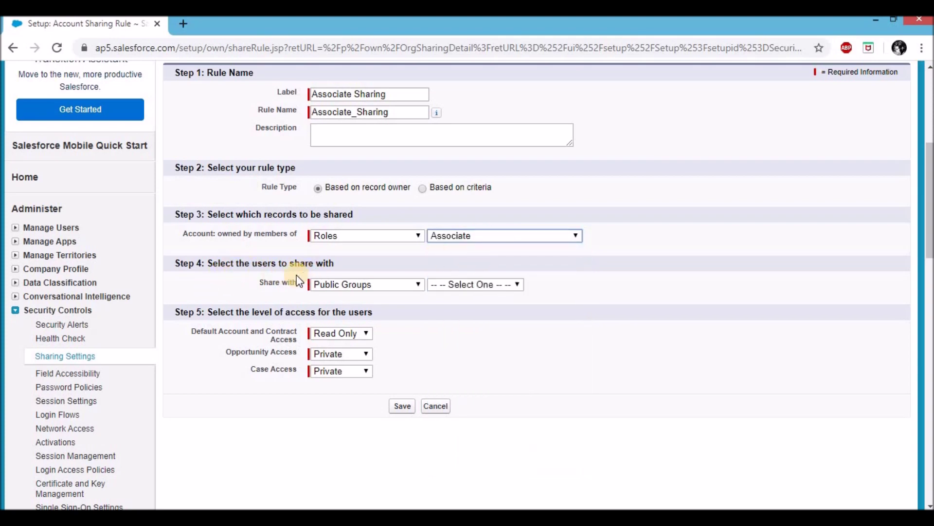
# Set Share with to Roles: VP, North American Sales
pyautogui.scroll(-1, 360, 232)
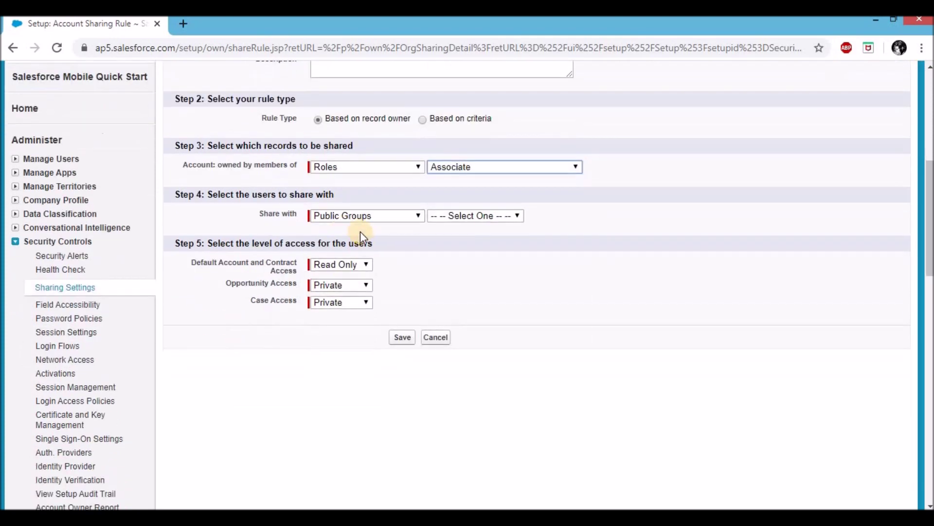
pyautogui.click(361, 216)
pyautogui.click(355, 240)
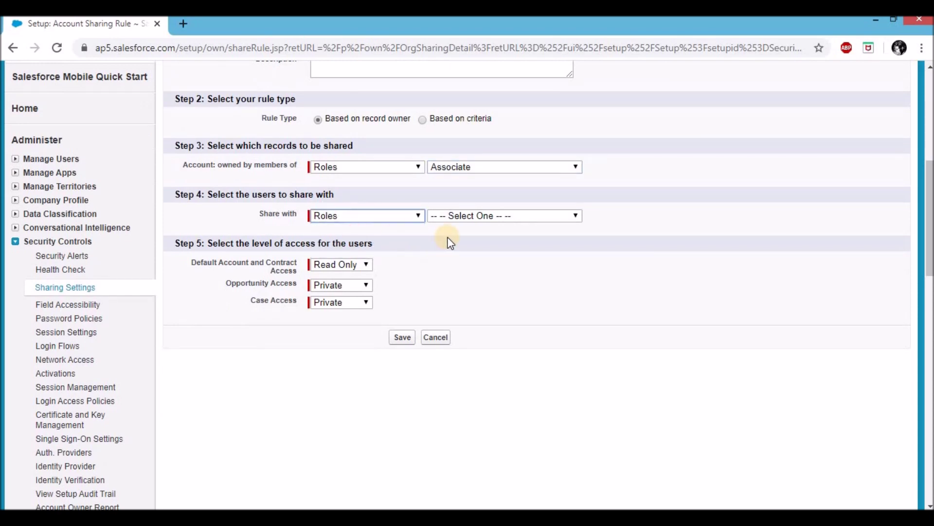
pyautogui.click(472, 215)
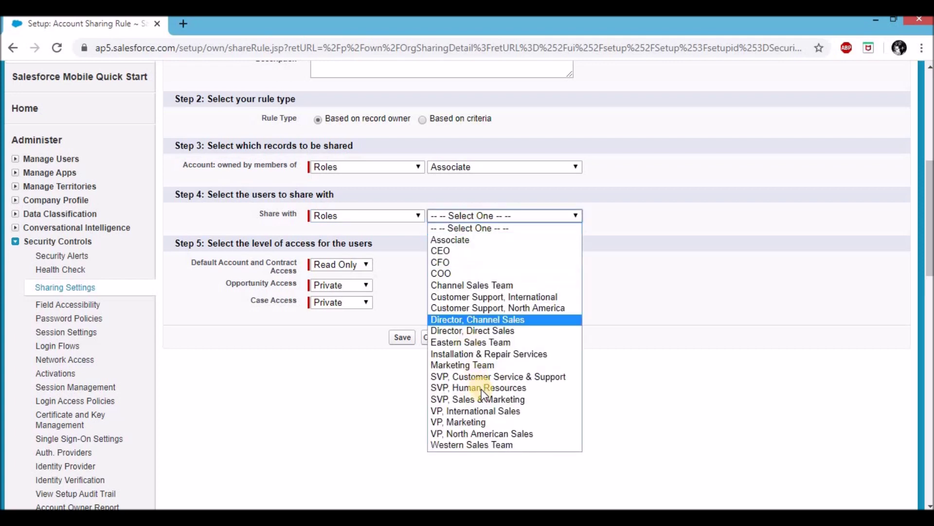
pyautogui.click(488, 433)
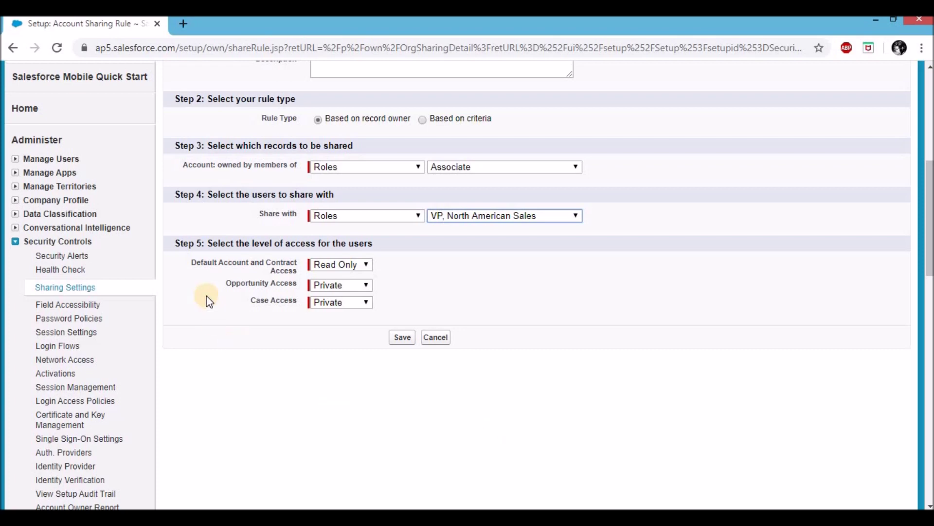
# Keep account access at Read Only, save the rule and confirm the sharing recalculation
pyautogui.click(329, 270)
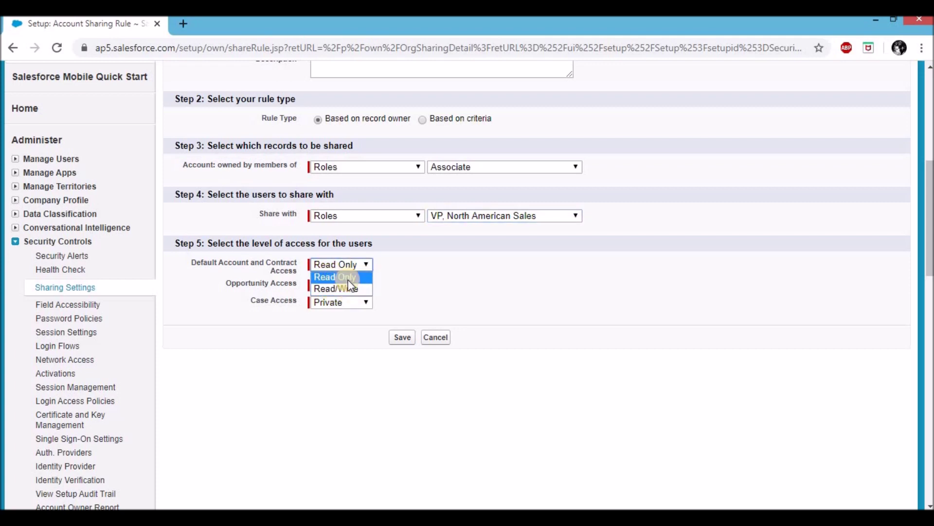
pyautogui.click(341, 277)
pyautogui.click(401, 284)
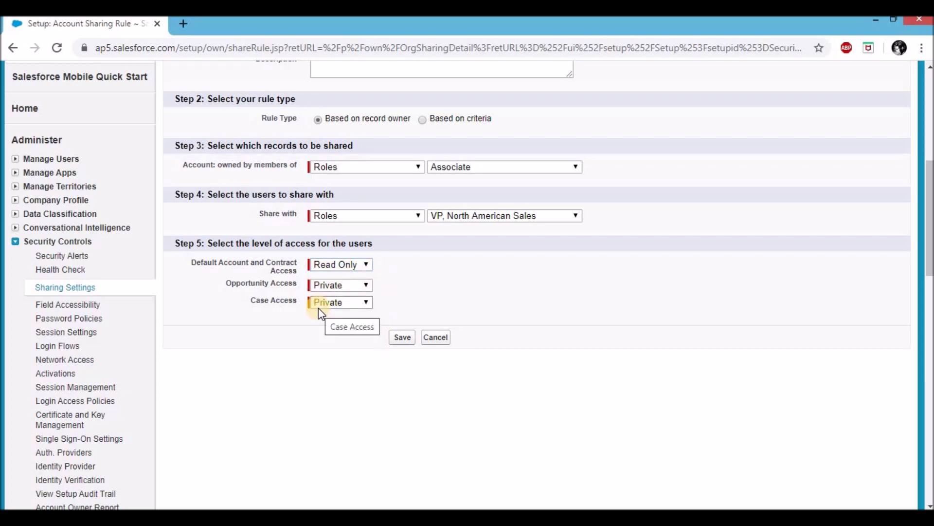
pyautogui.click(402, 338)
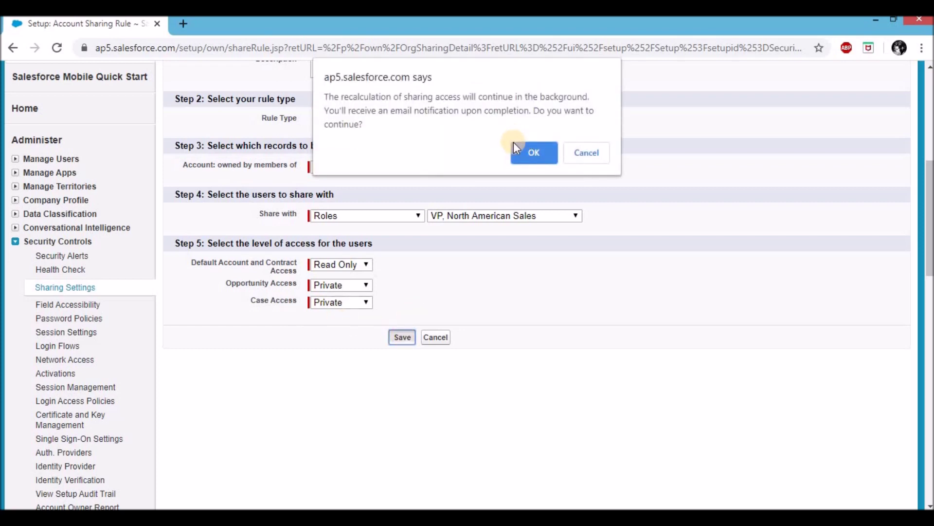
pyautogui.click(537, 150)
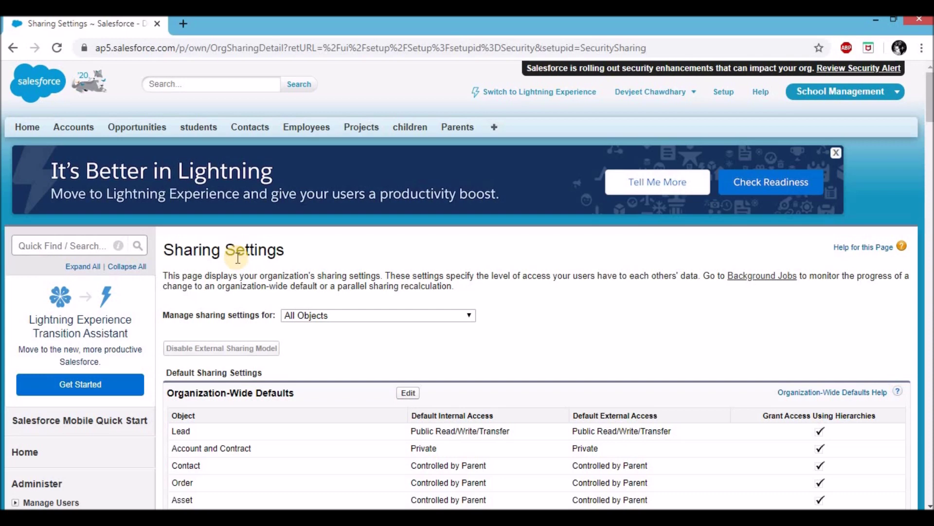
# Open the Associate user's record from the Users list and log in as that user
pyautogui.click(26, 241)
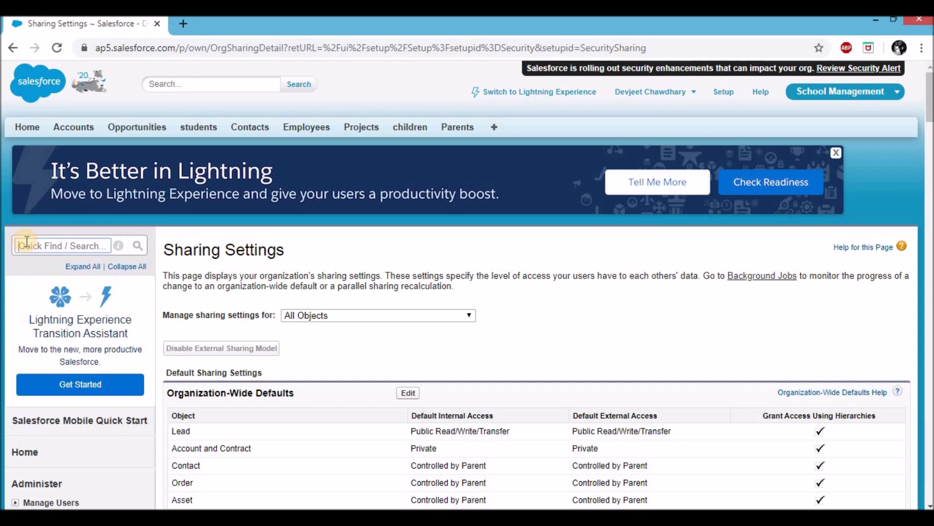
pyautogui.write('users')
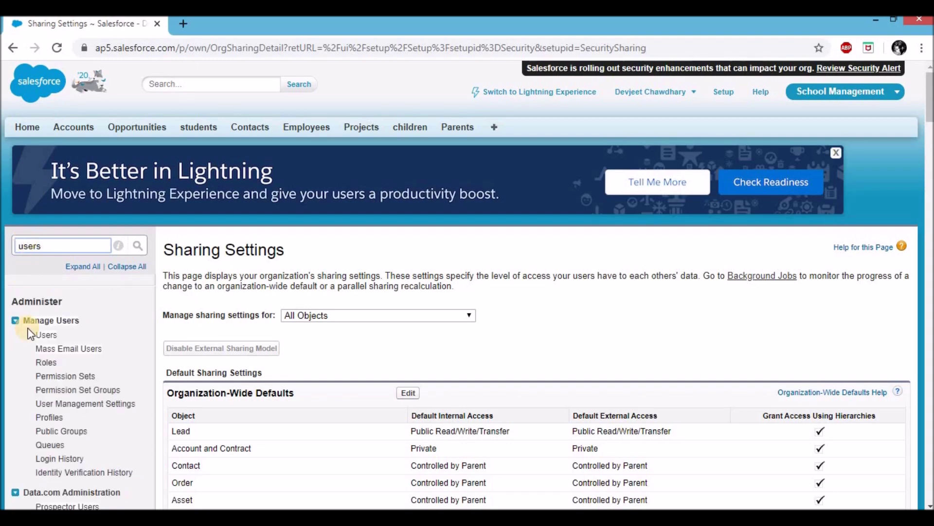
pyautogui.click(44, 336)
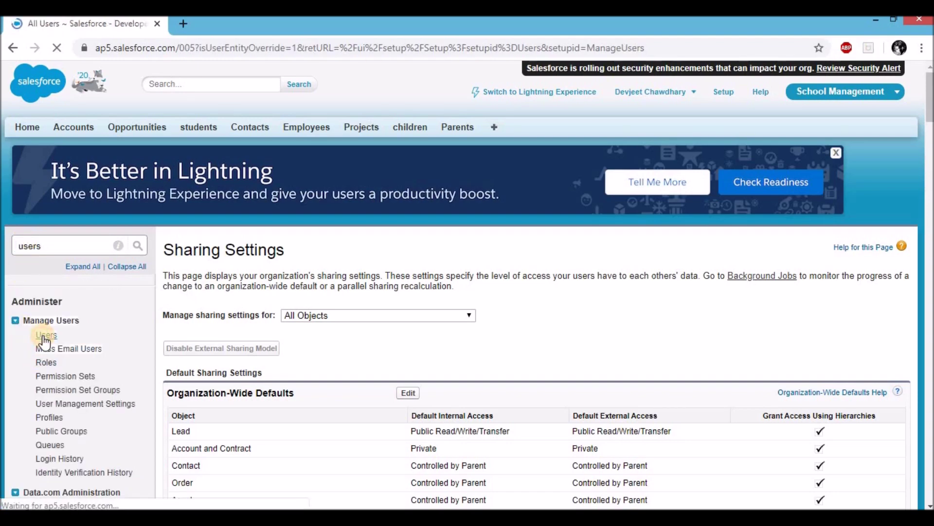
pyautogui.scroll(-3, 312, 337)
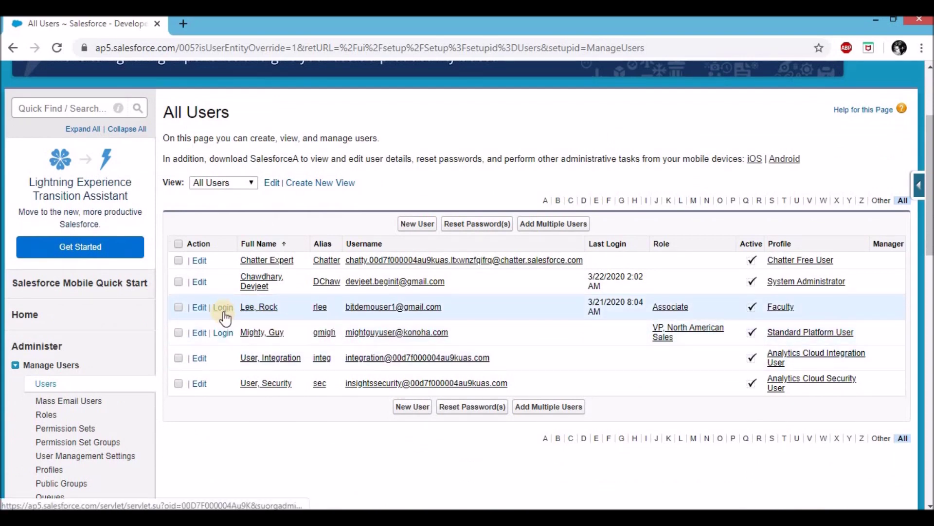
pyautogui.click(266, 312)
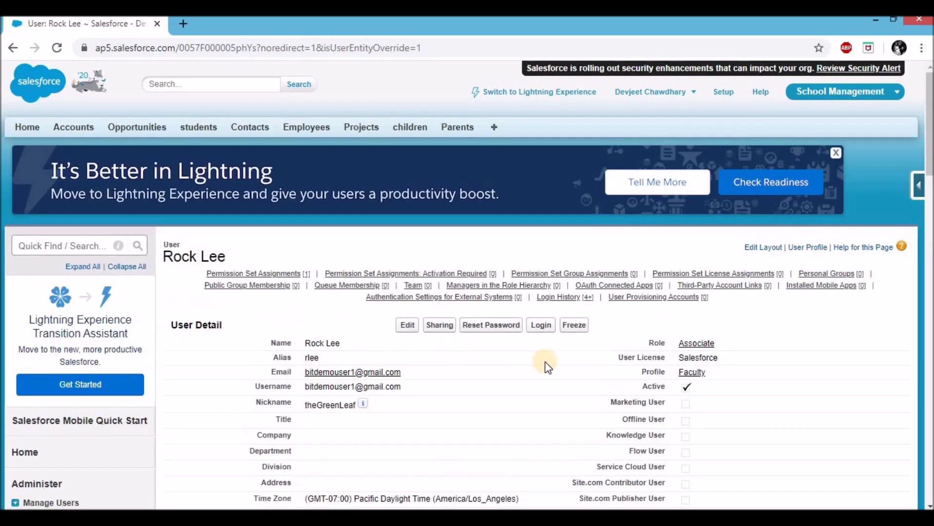
pyautogui.scroll(-3, 548, 367)
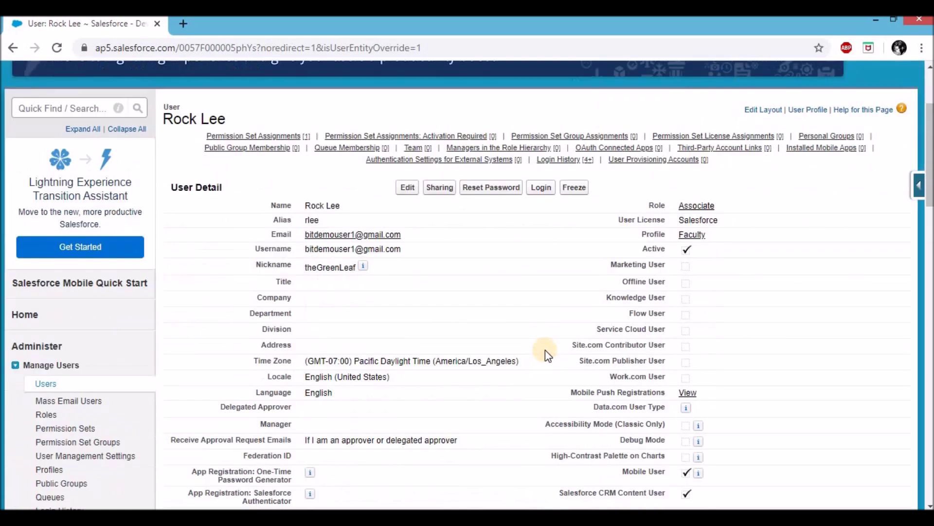
pyautogui.click(552, 193)
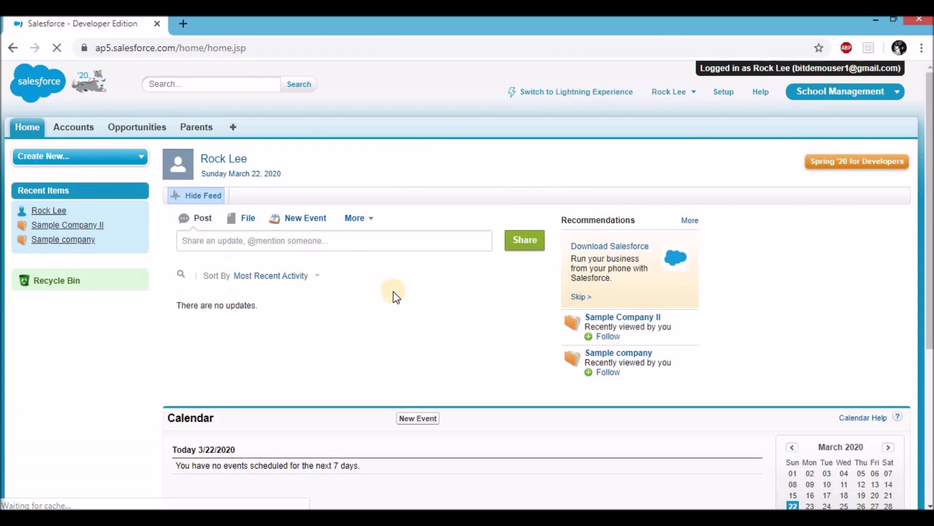
# As the Associate user, list All Accounts (Sample company, Sample Company II), then switch to the incognito window
pyautogui.click(92, 131)
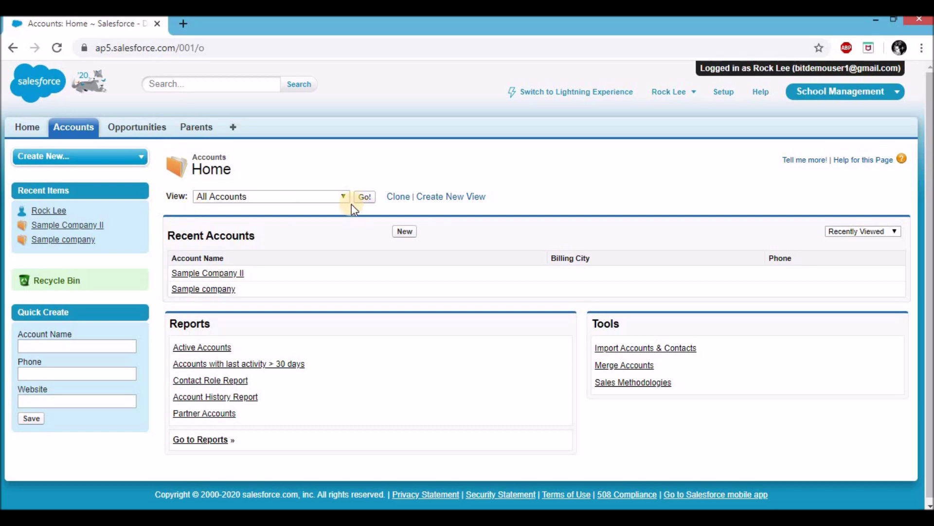
pyautogui.click(366, 198)
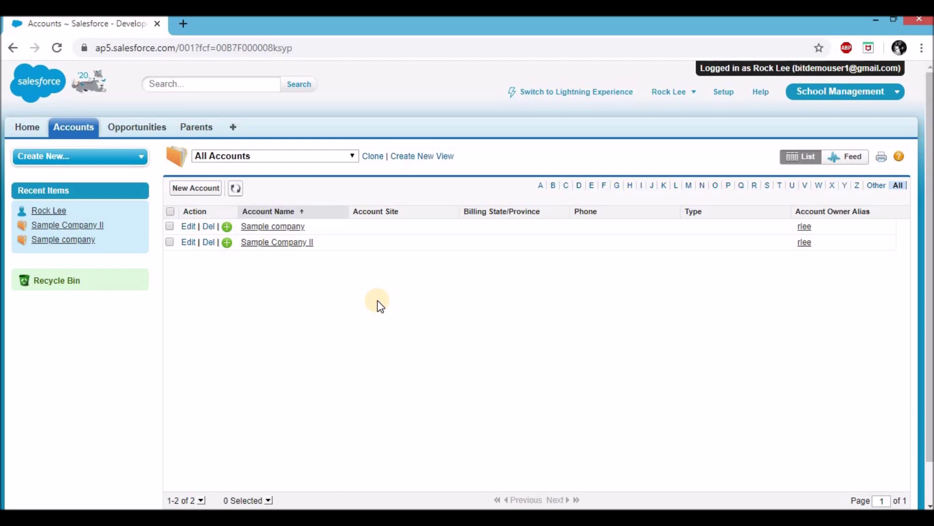
pyautogui.moveTo(449, 494)
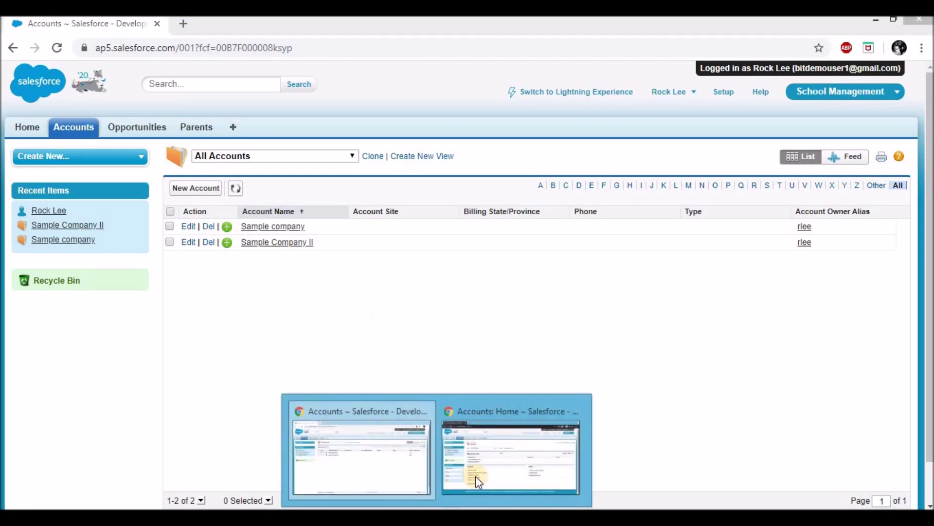
pyautogui.click(486, 462)
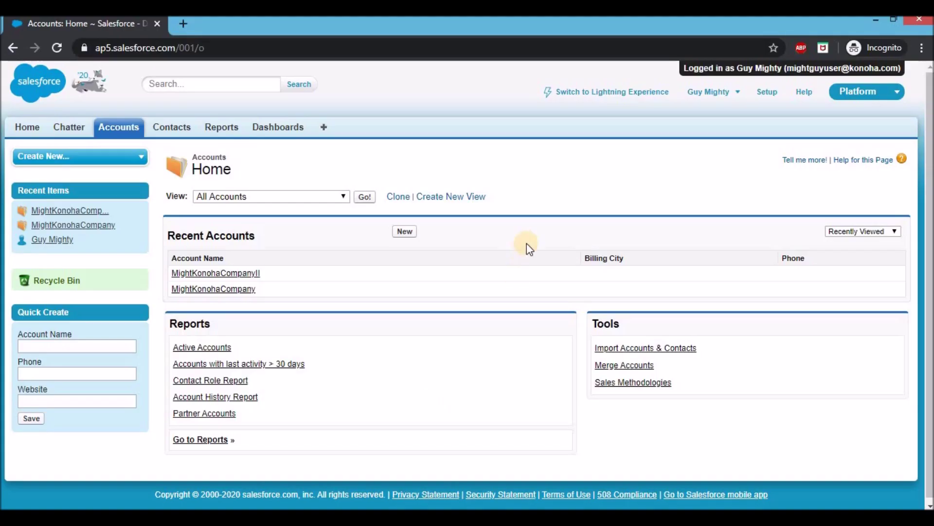
# As the VP user, list All Accounts, showing four including Sample company and Sample Company II
pyautogui.click(115, 127)
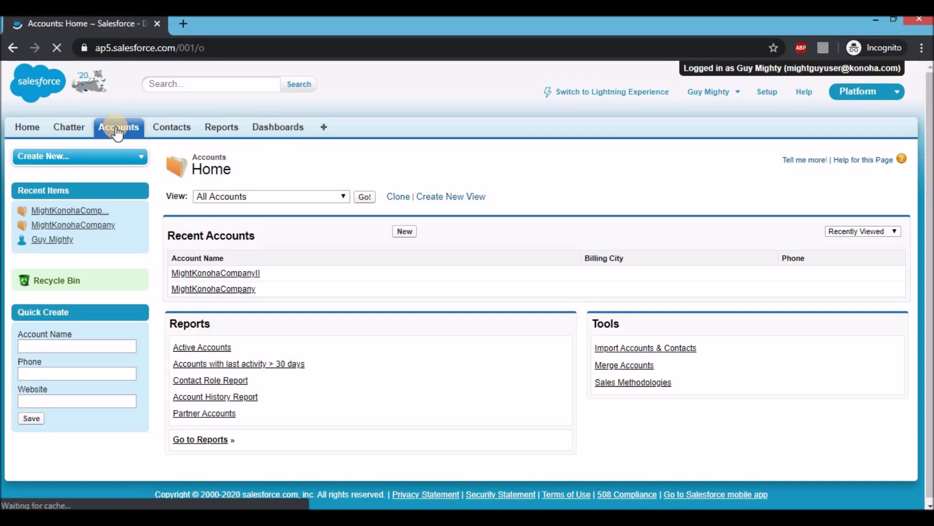
pyautogui.click(361, 197)
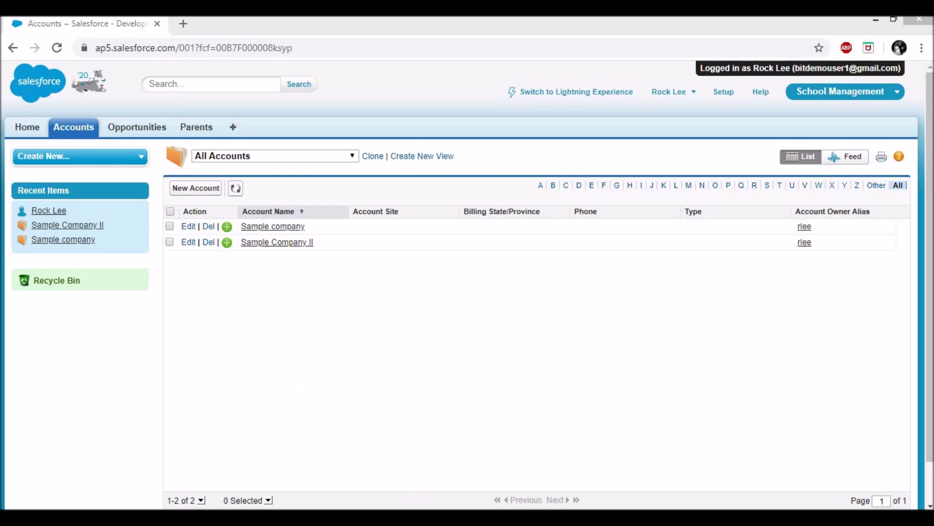
pyautogui.moveTo(437, 519)
pyautogui.click(468, 463)
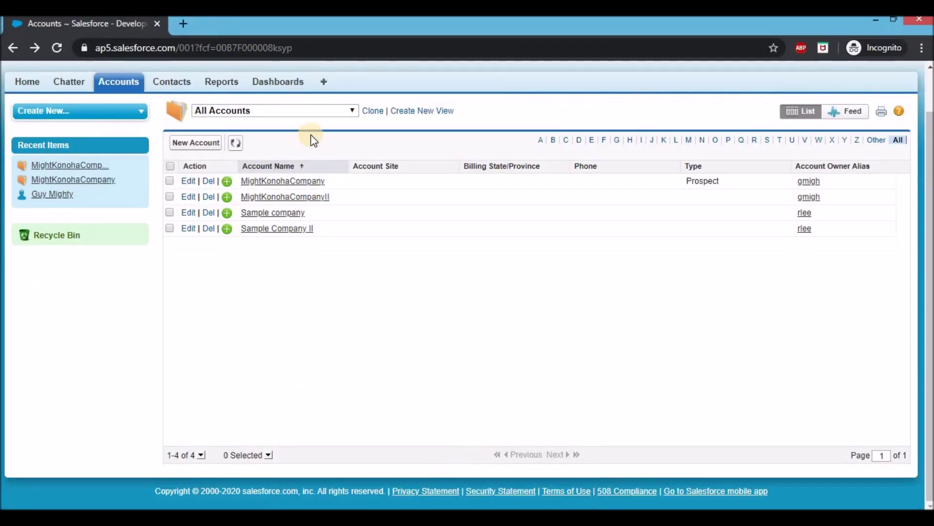
# Open Sample company and MightKonohaCompanyII in new tabs and try editing Sample company, which is refused
pyautogui.rightClick(261, 215)
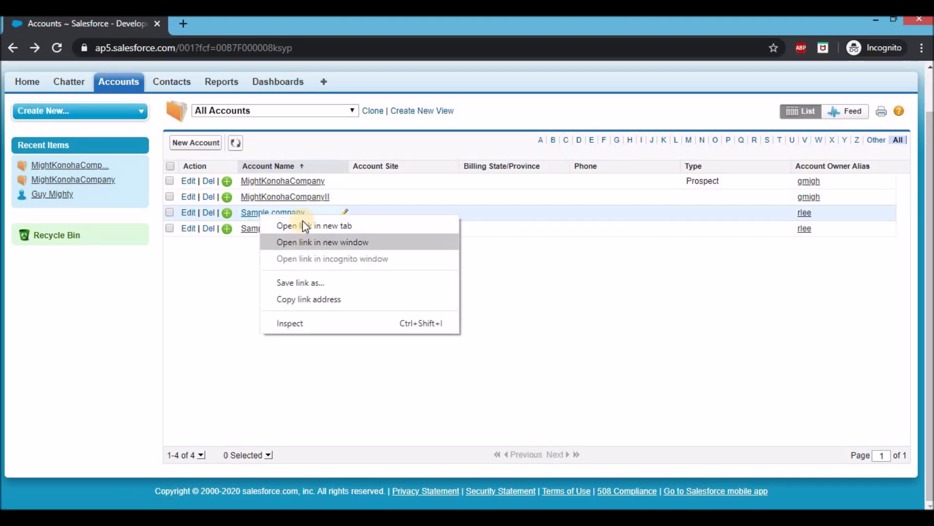
pyautogui.click(304, 225)
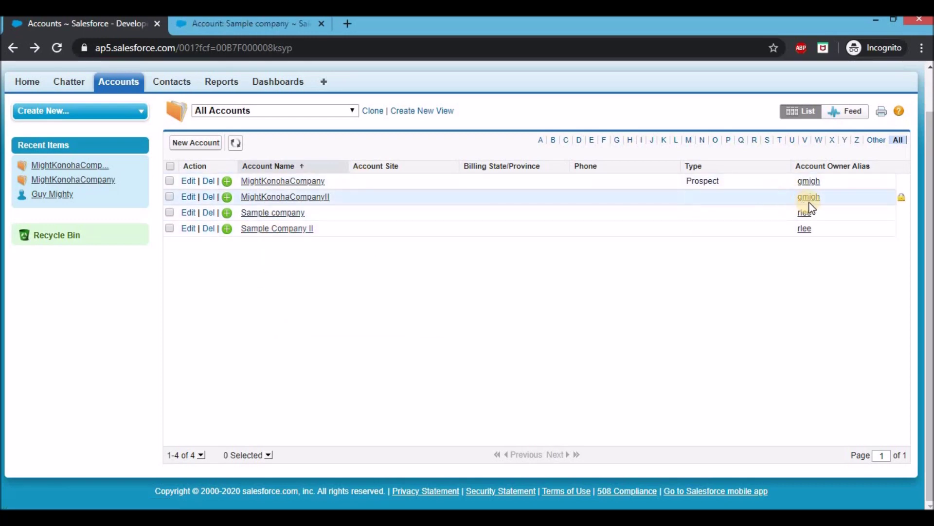
pyautogui.rightClick(299, 198)
pyautogui.click(354, 210)
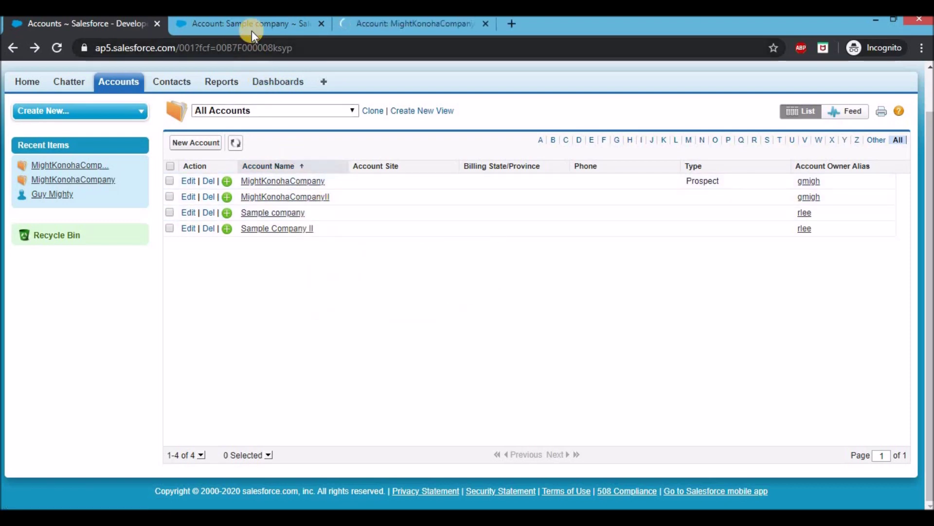
pyautogui.click(252, 30)
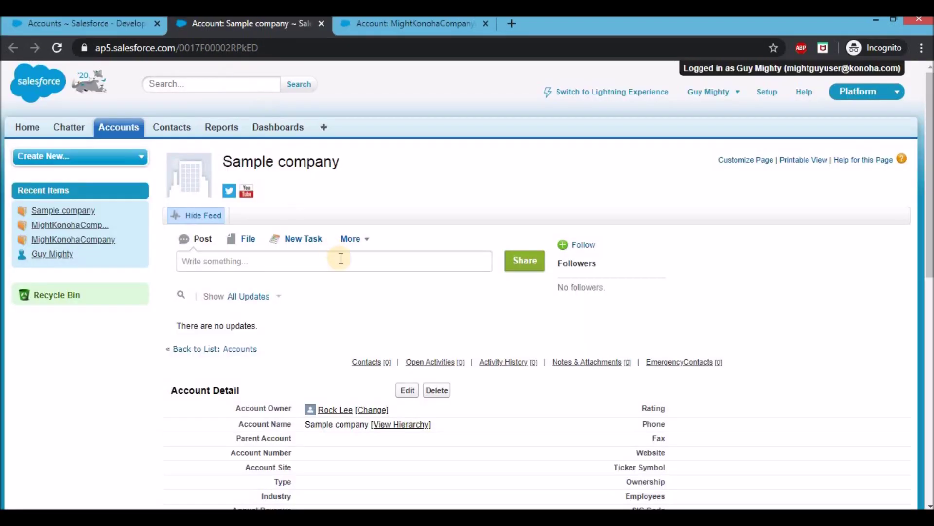
pyautogui.scroll(-2, 341, 259)
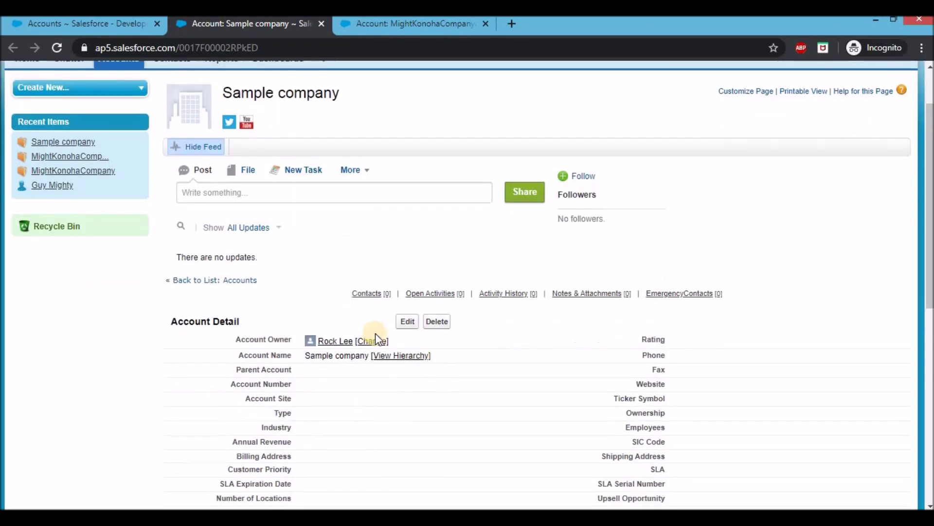
pyautogui.click(408, 323)
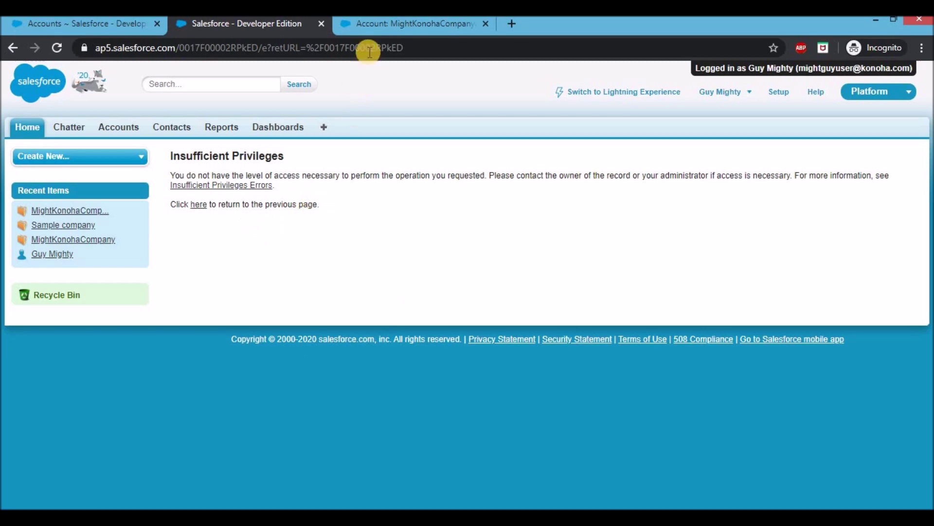
# Open MightKonohaCompanyII's edit form and cancel it without saving
pyautogui.click(370, 26)
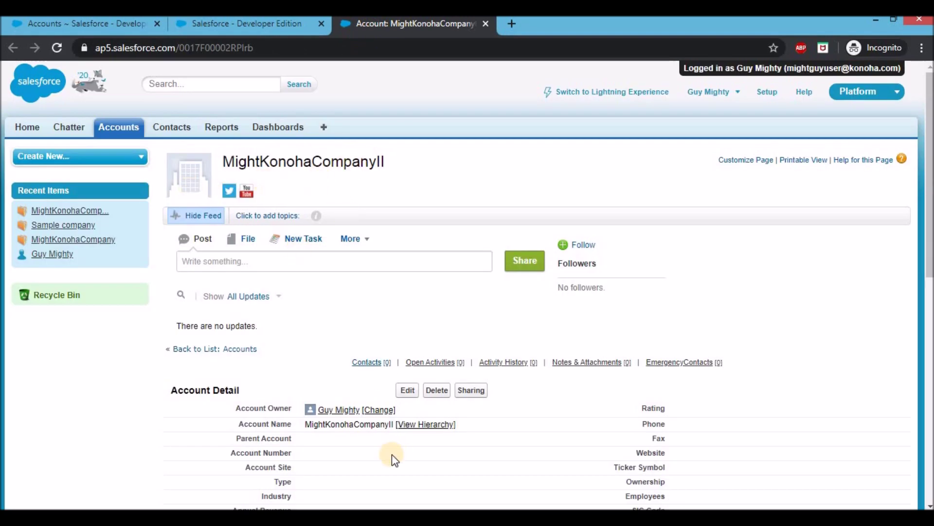
pyautogui.scroll(-1, 392, 454)
pyautogui.click(406, 328)
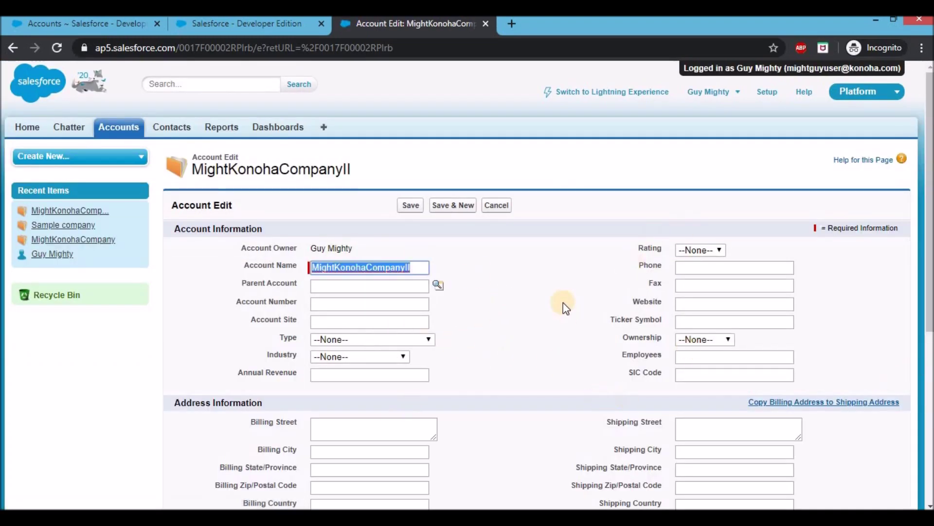
pyautogui.click(497, 207)
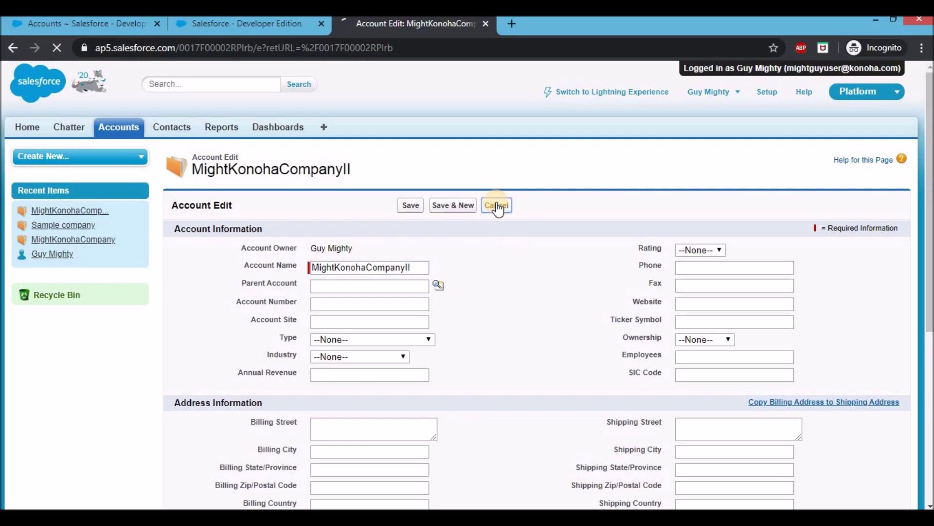